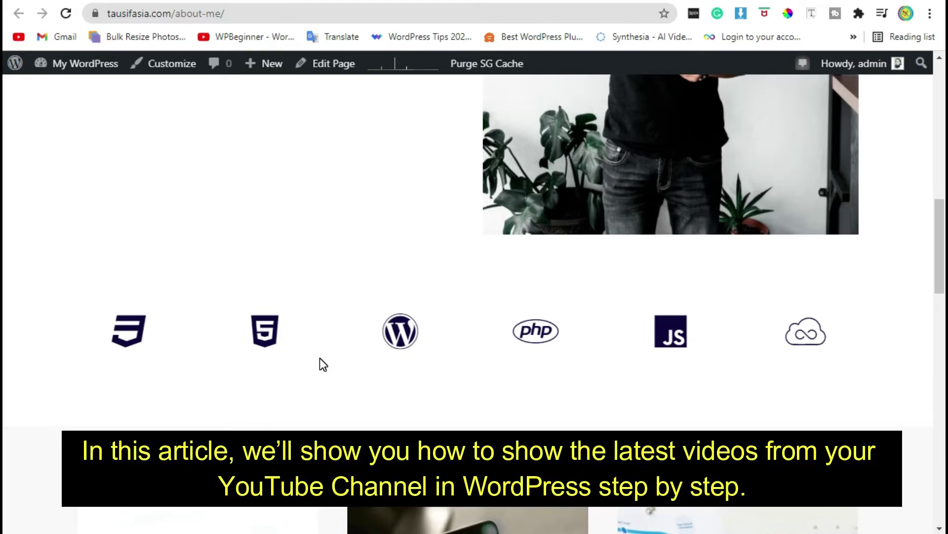
# Step: Go to the site's admin dashboard and open the page for adding new plugins
pyautogui.moveTo(71, 69)
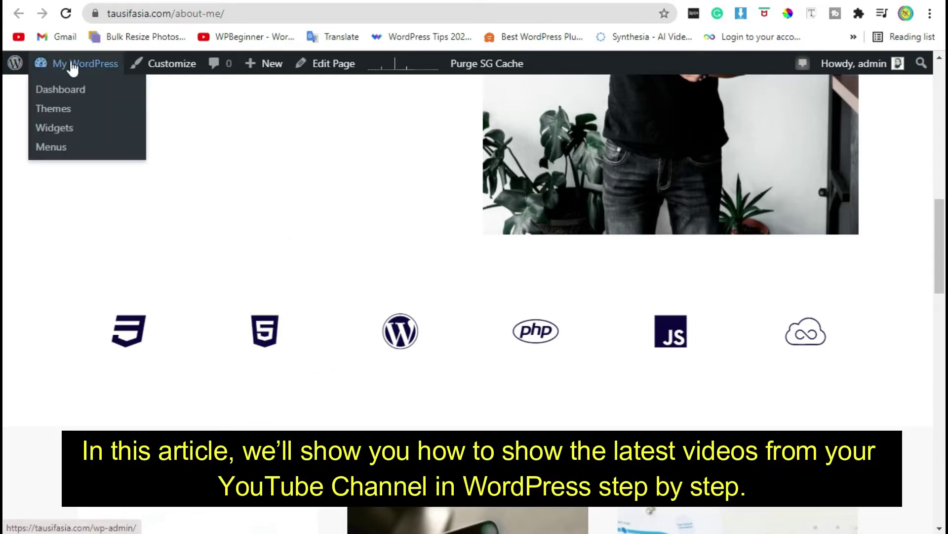
pyautogui.click(85, 92)
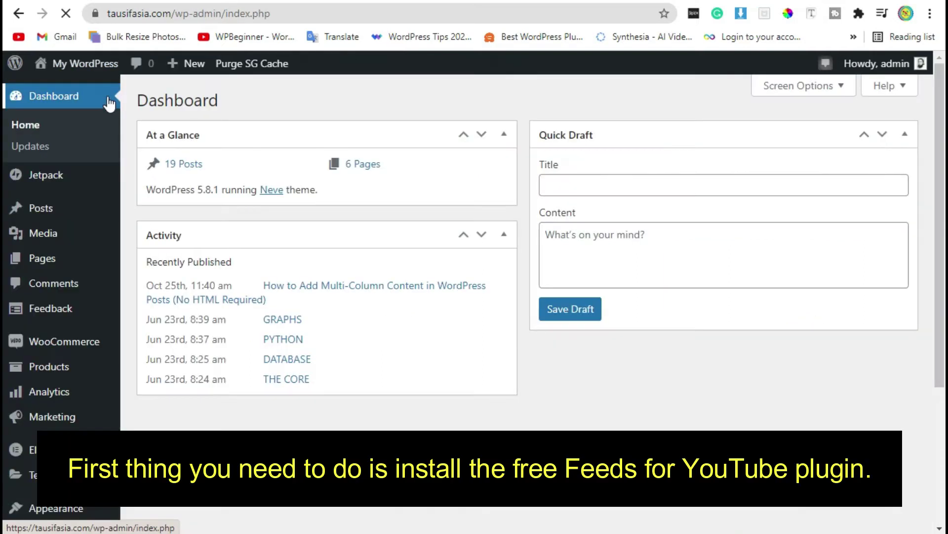
pyautogui.scroll(-4, 131, 132)
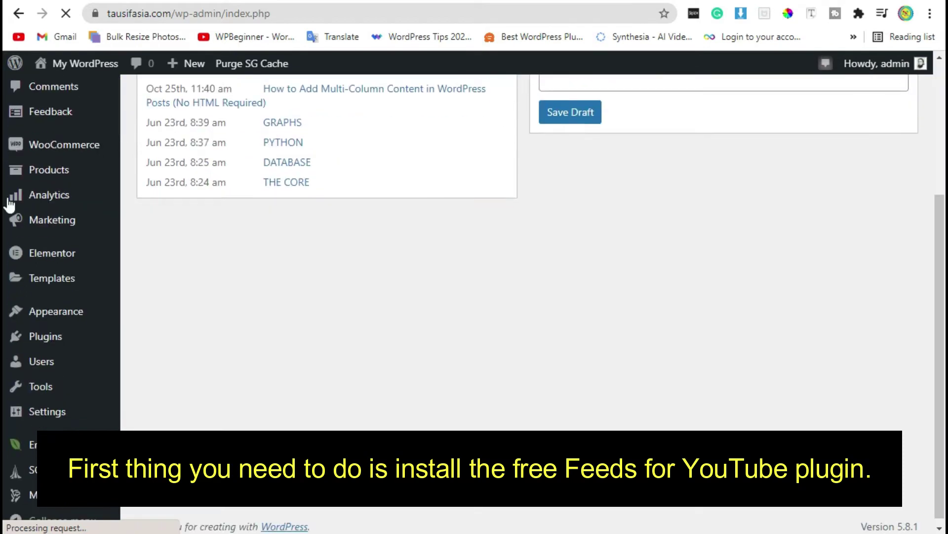
pyautogui.moveTo(59, 390)
pyautogui.moveTo(46, 343)
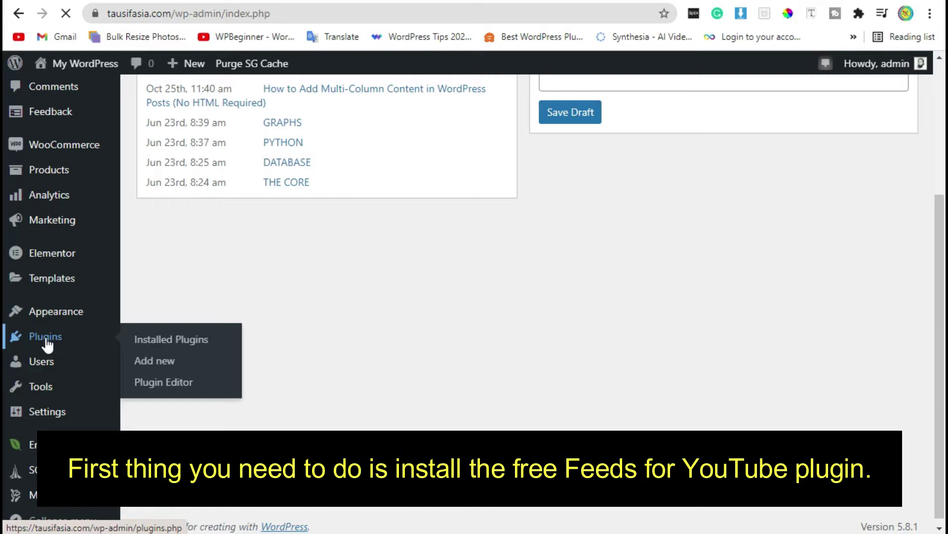
pyautogui.click(46, 341)
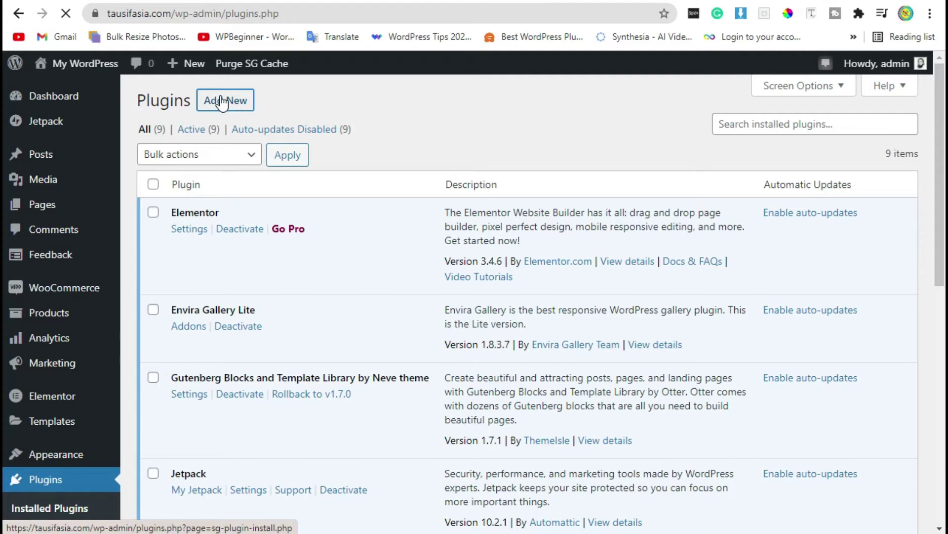
pyautogui.click(223, 101)
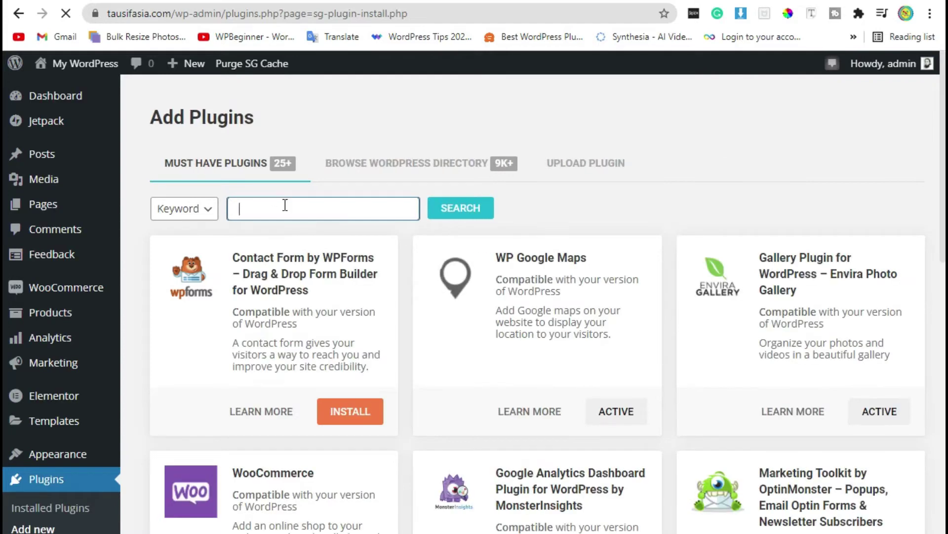
# Step: Search the plugin directory for "Feeds for YouTube by Smash Balloon"
pyautogui.write('Feeds for YouTube by Smash Balloon')
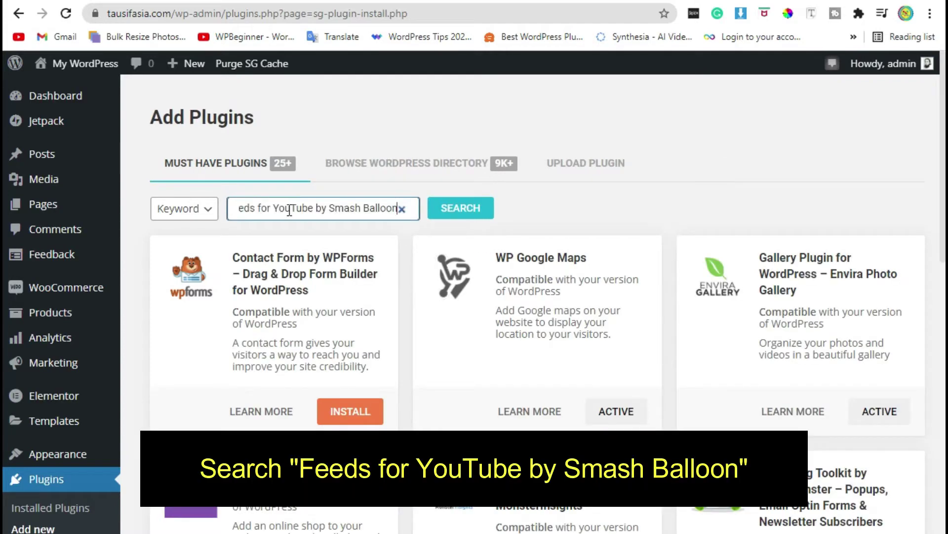
pyautogui.tripleClick(292, 208)
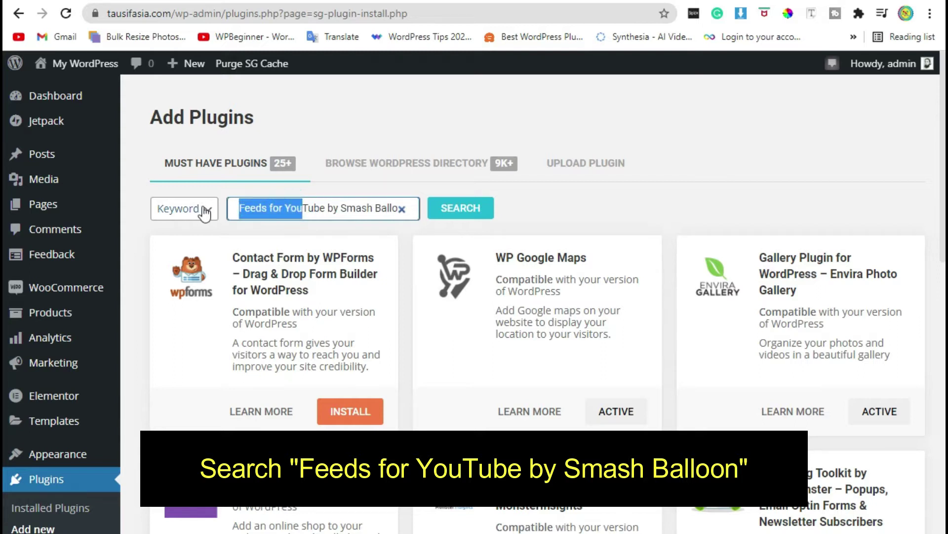
pyautogui.moveTo(324, 208); pyautogui.dragTo(435, 215)
pyautogui.click(446, 216)
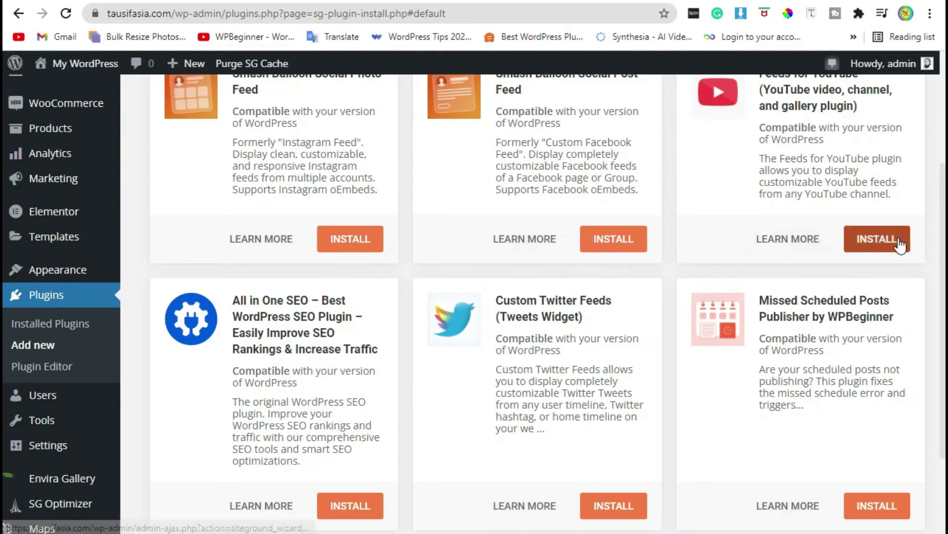
# Step: Install and activate the Feeds for YouTube plugin from the search results
pyautogui.click(894, 239)
pyautogui.scroll(2, 889, 250)
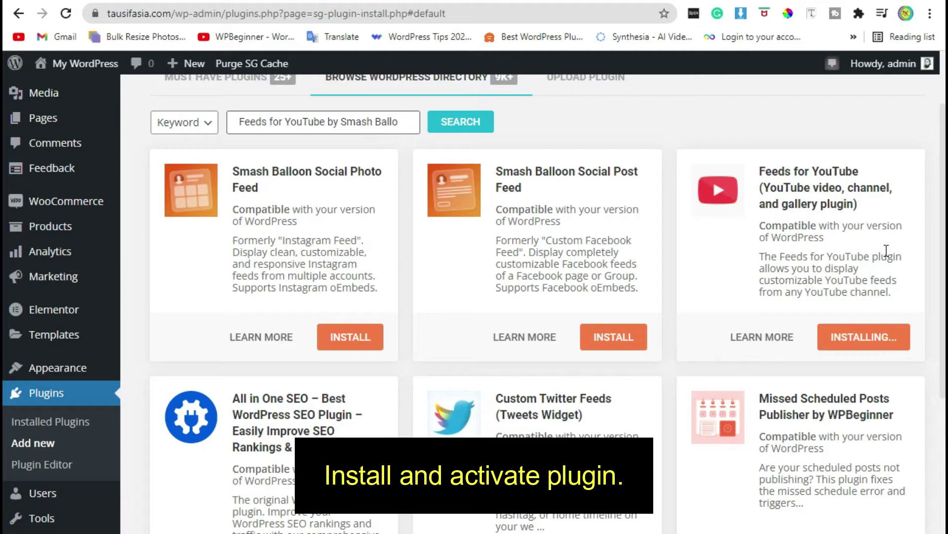
pyautogui.click(884, 338)
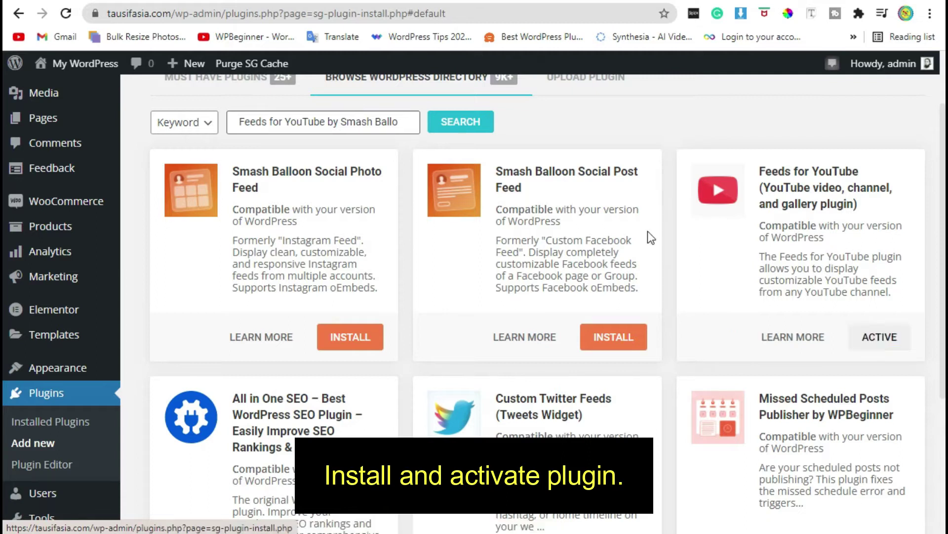
# Step: Return to the installed plugins page and open the Feeds for YouTube configuration page
pyautogui.scroll(-4, 220, 224)
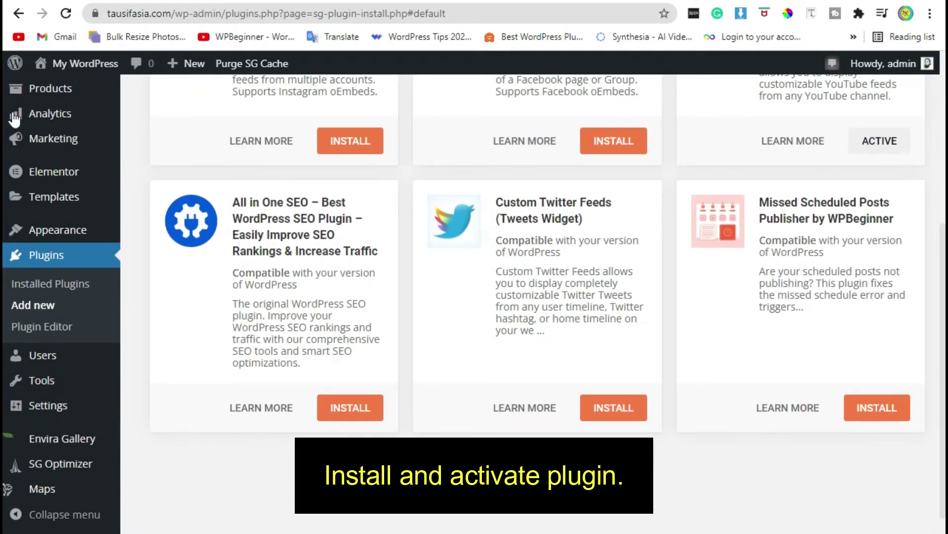
pyautogui.moveTo(74, 237)
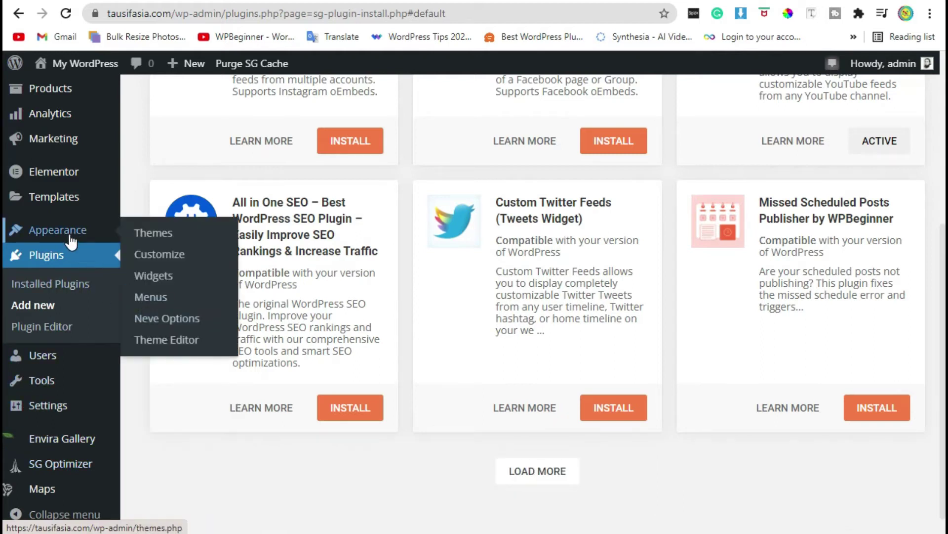
pyautogui.click(70, 241)
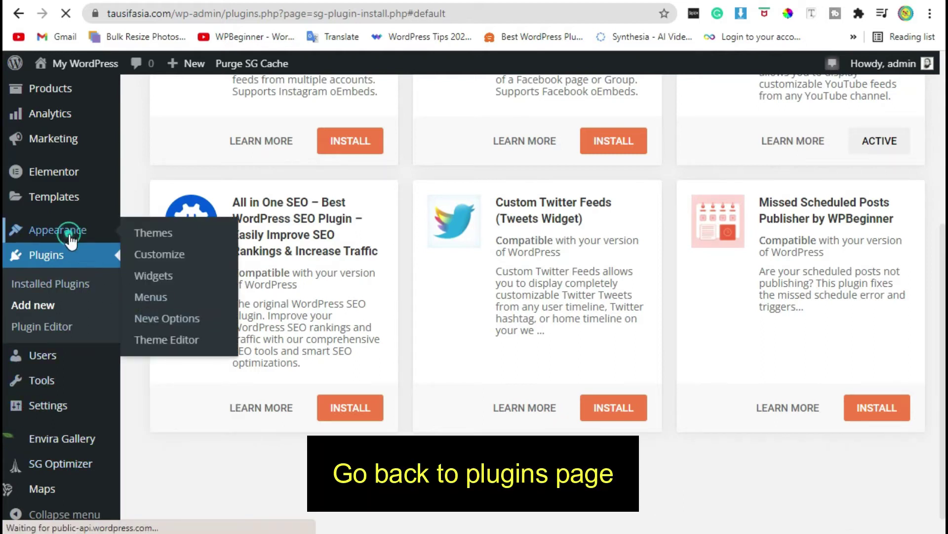
pyautogui.click(68, 280)
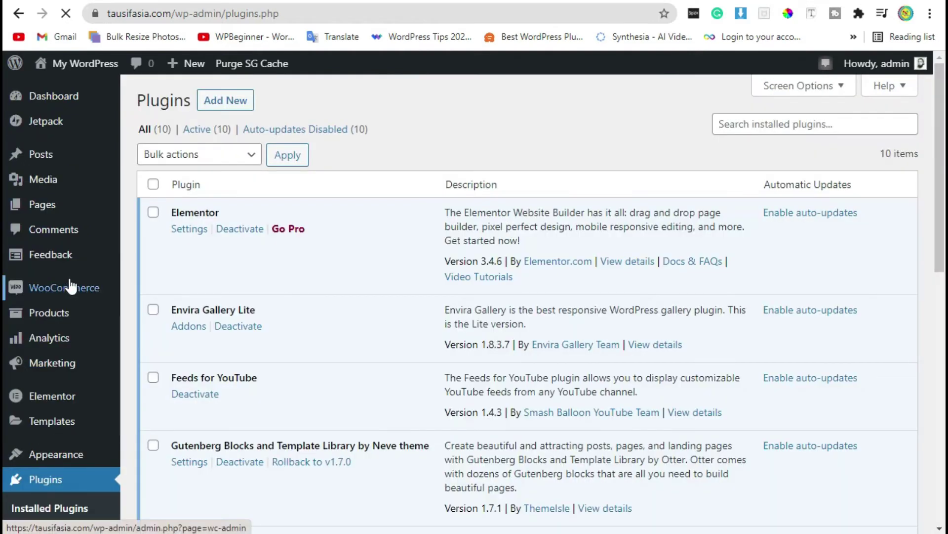
pyautogui.scroll(-6, 70, 286)
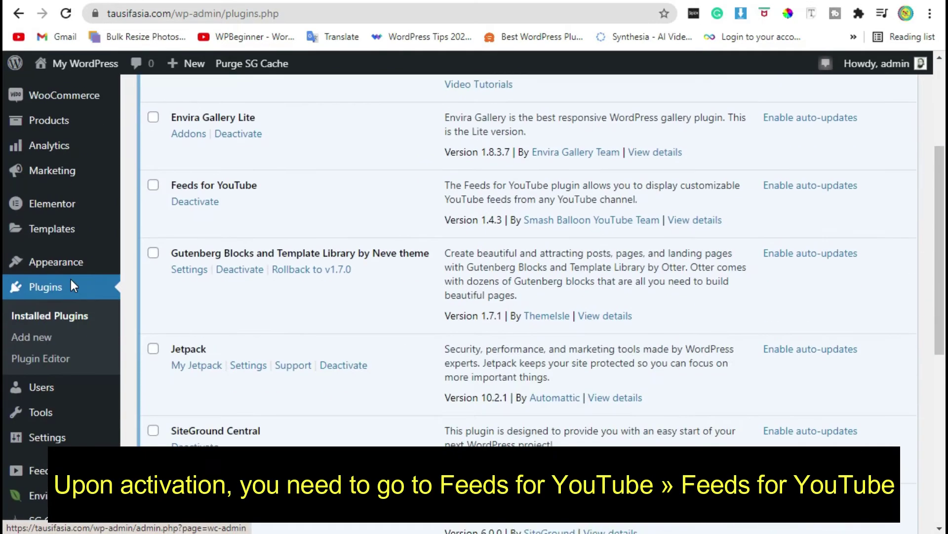
pyautogui.moveTo(111, 416)
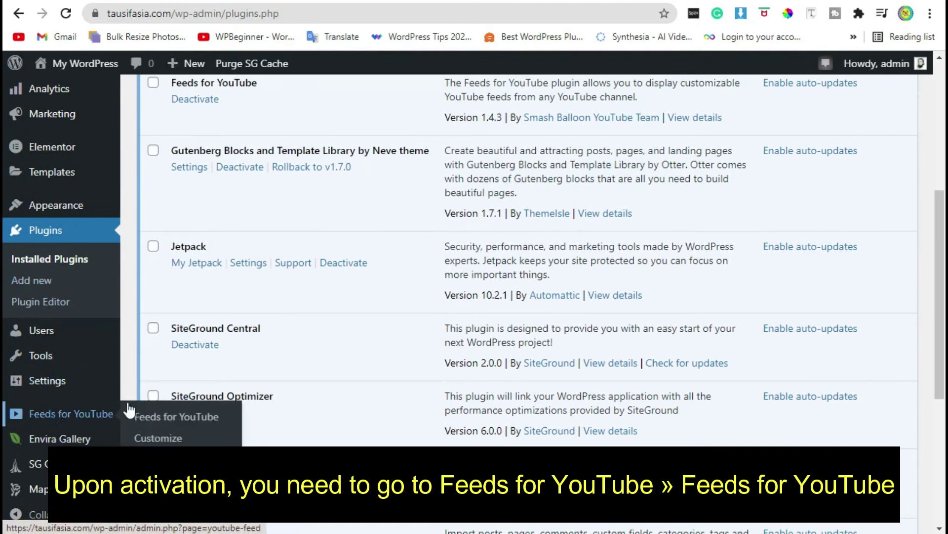
pyautogui.click(209, 421)
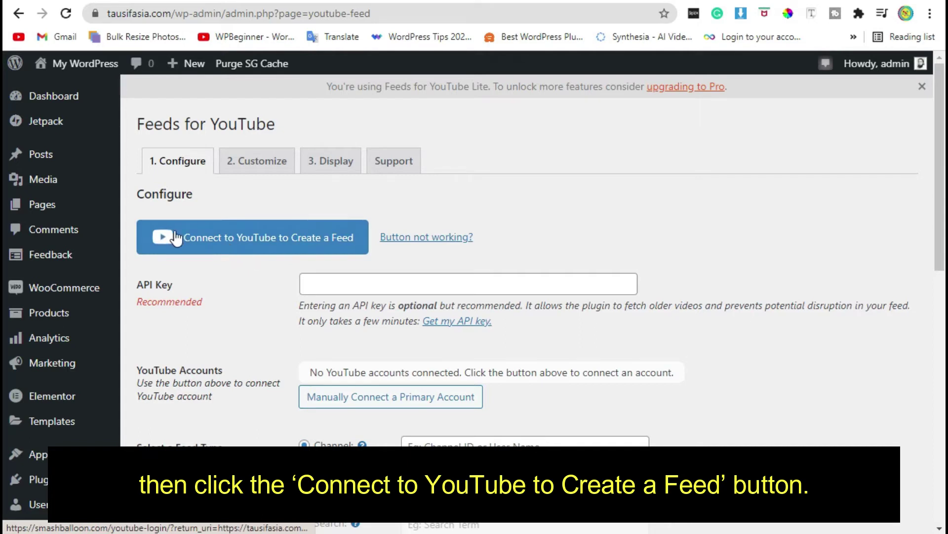
# Step: Connect the plugin to YouTube with the Tech Hub brand account, allow the requested access and dismiss the connection message
pyautogui.click(291, 243)
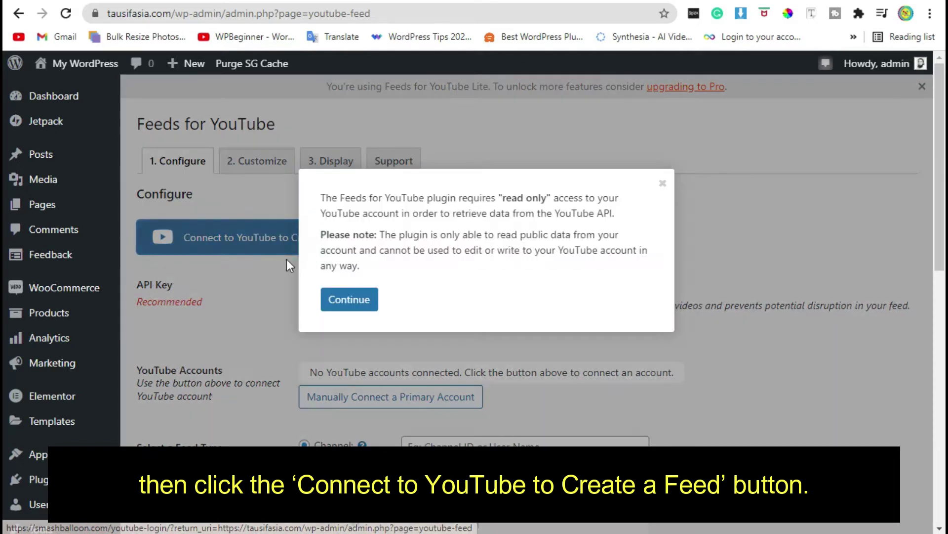
pyautogui.click(345, 301)
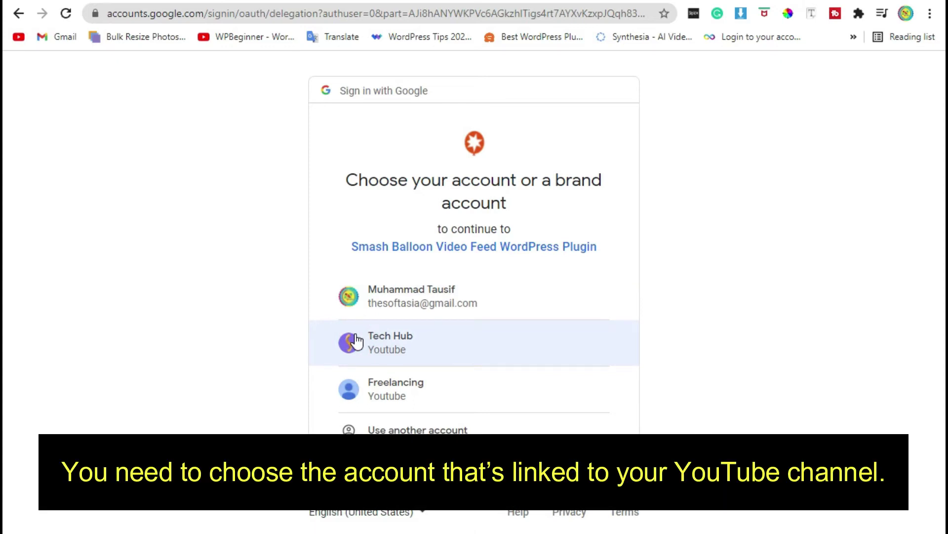
pyautogui.click(356, 341)
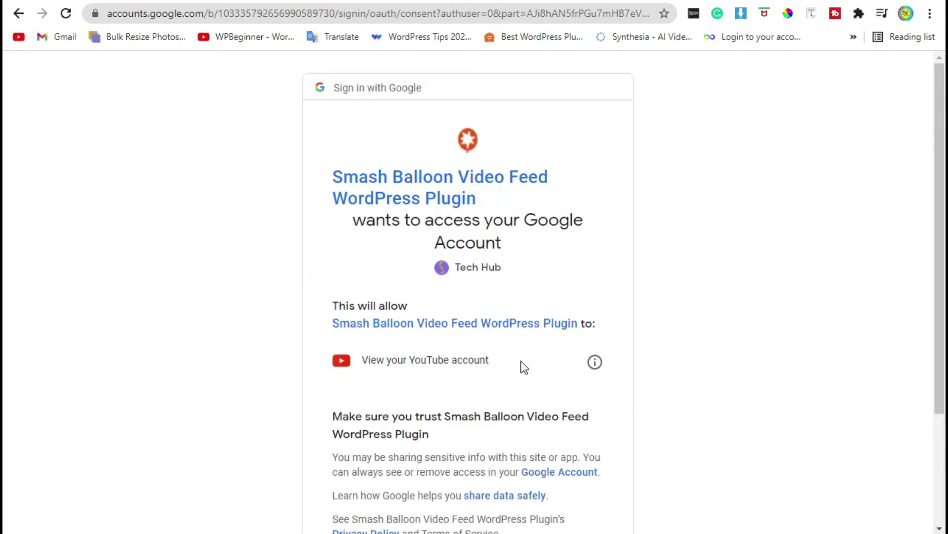
pyautogui.scroll(-3, 524, 367)
pyautogui.click(559, 425)
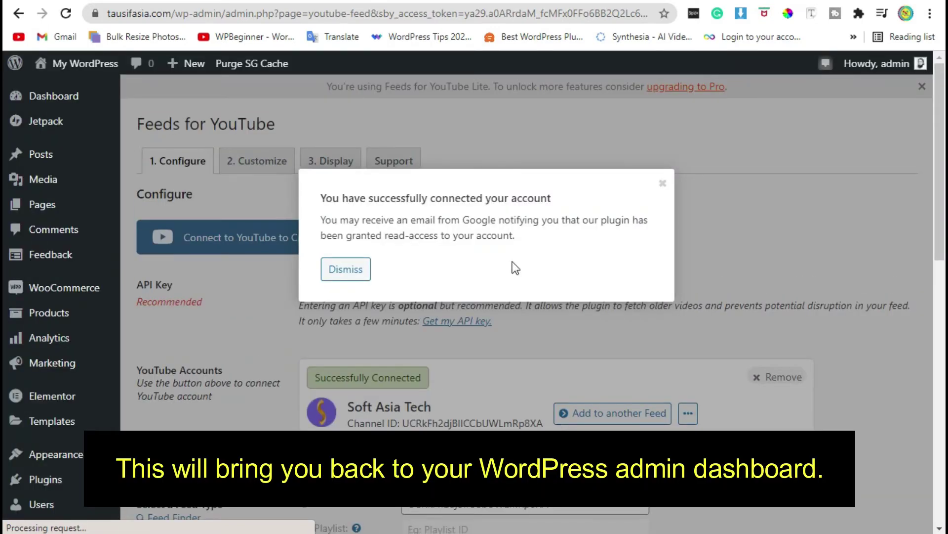
pyautogui.moveTo(382, 206); pyautogui.dragTo(576, 198)
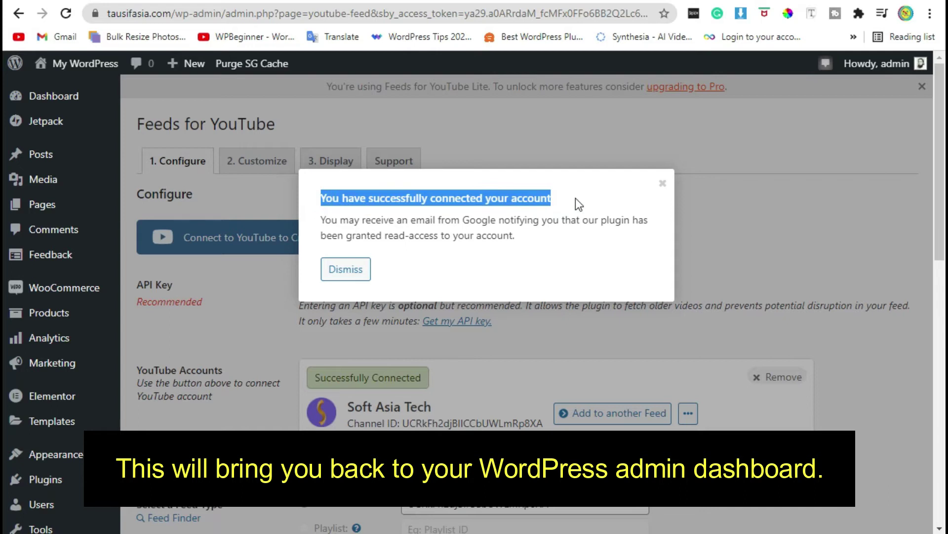
pyautogui.click(573, 196)
pyautogui.click(362, 273)
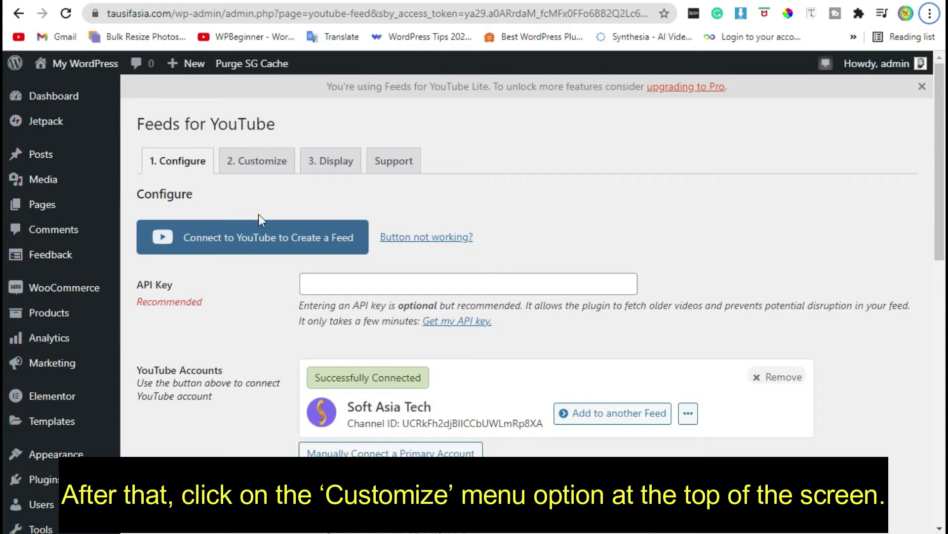
# Step: In the plugin's general customization settings, set the height of the feed to 100%
pyautogui.click(262, 170)
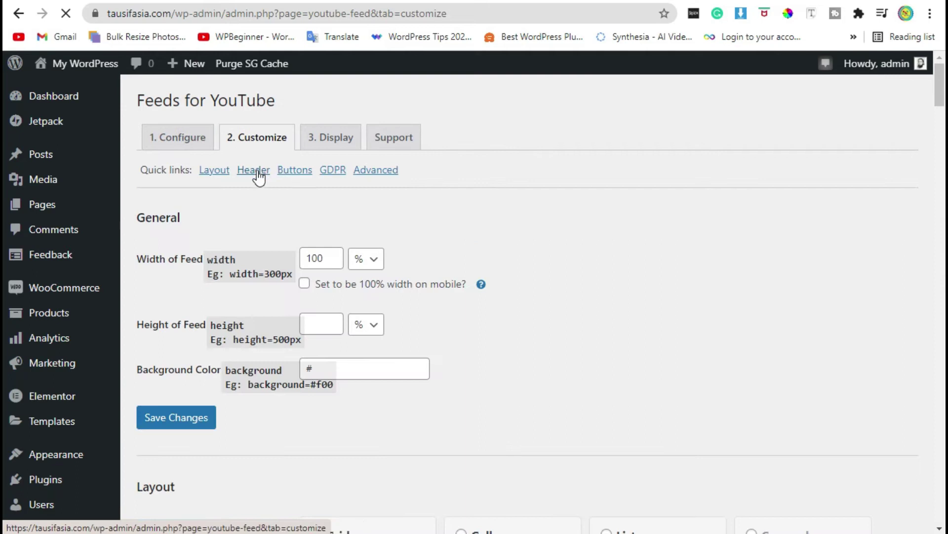
pyautogui.scroll(-2, 324, 343)
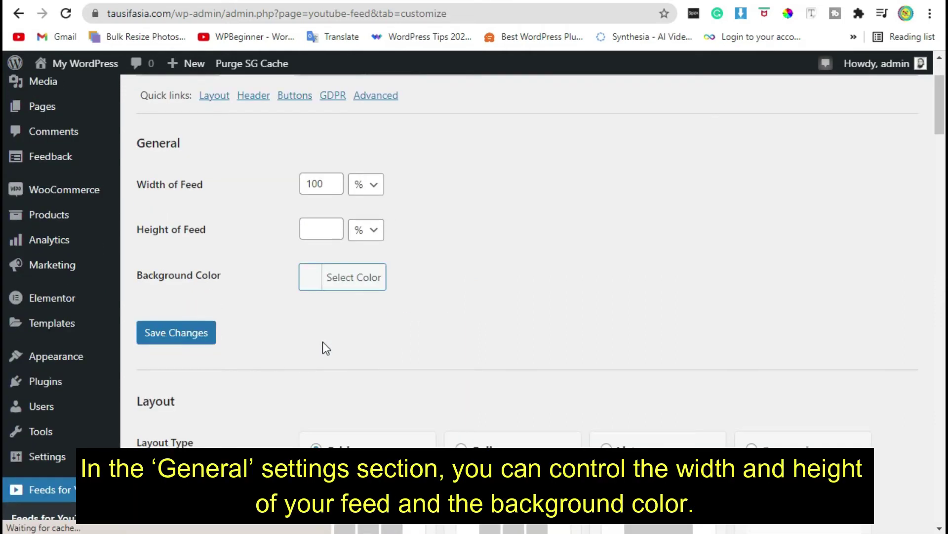
pyautogui.click(318, 237)
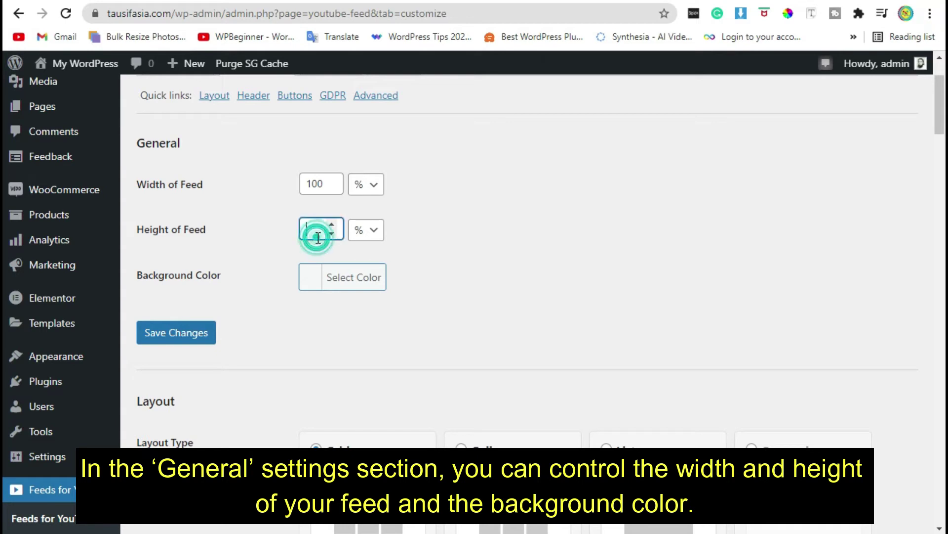
pyautogui.write('100')
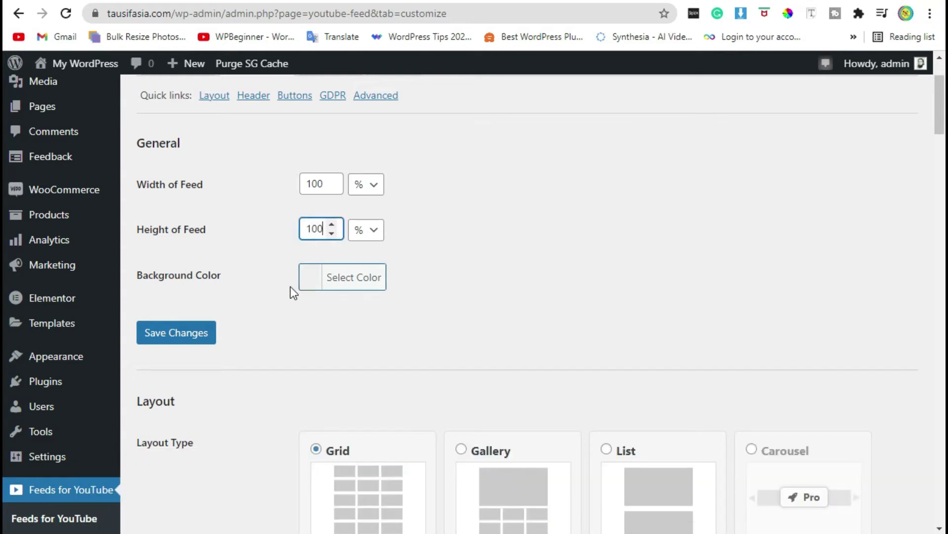
# Step: Try the Gallery and List layout types for the feed and return to Grid
pyautogui.scroll(-4, 296, 286)
pyautogui.click(536, 325)
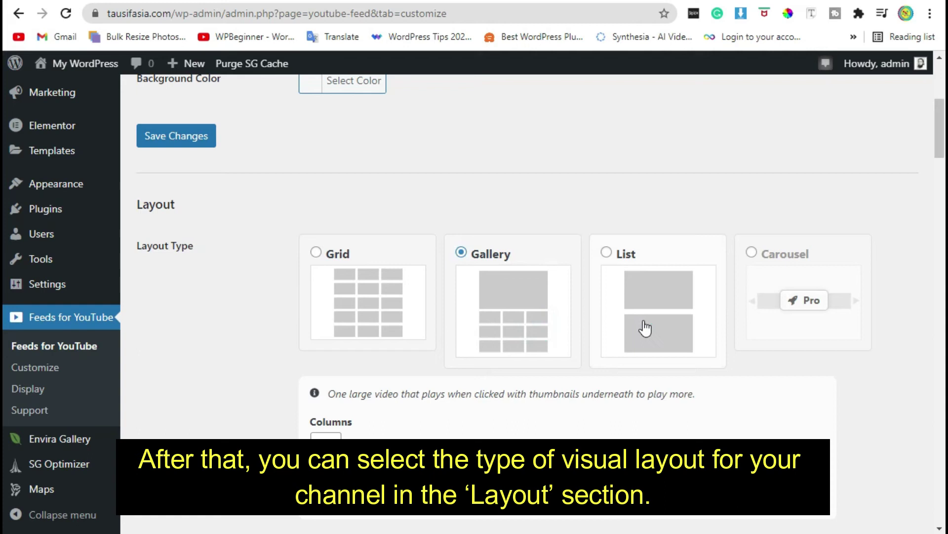
pyautogui.click(637, 324)
pyautogui.click(351, 325)
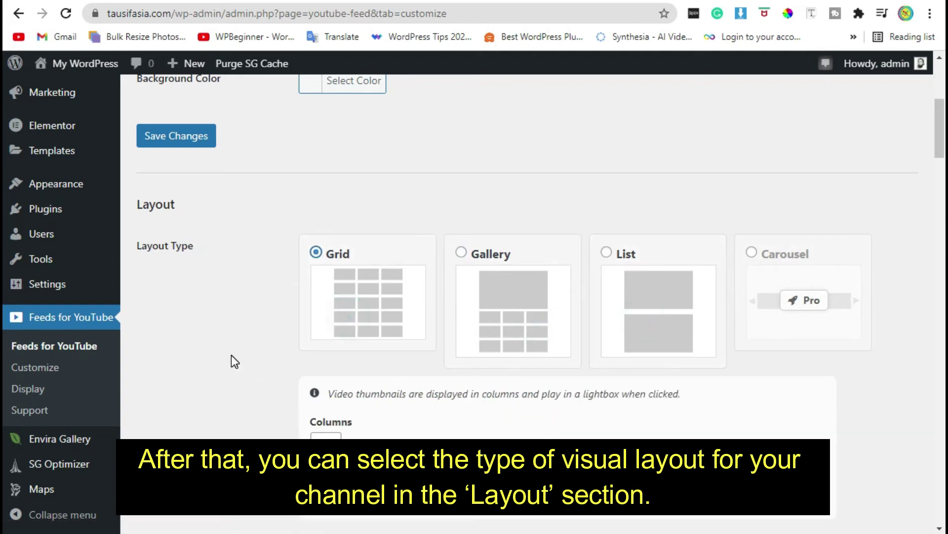
# Step: Examine the column count choices for the Grid layout without changing the selection
pyautogui.scroll(-2, 281, 339)
pyautogui.scroll(-2, 354, 331)
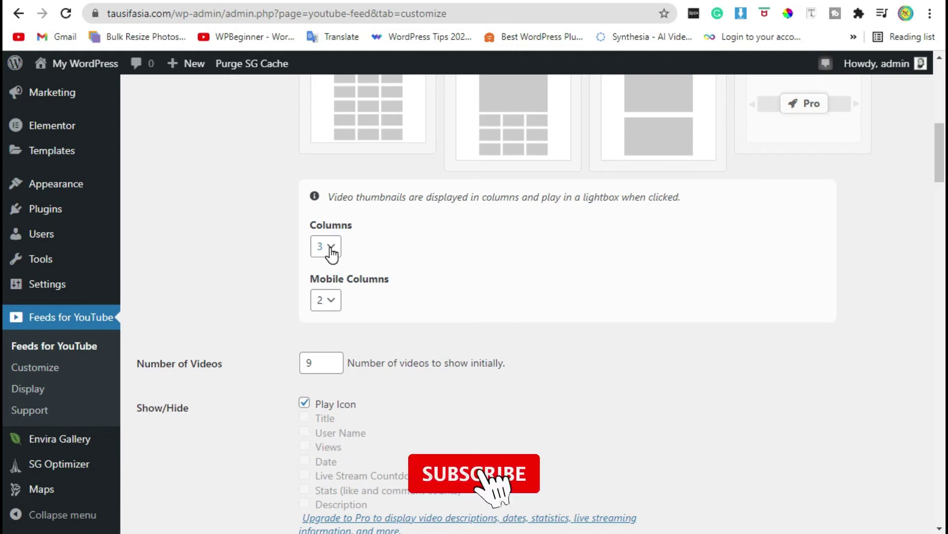
pyautogui.click(330, 248)
pyautogui.click(297, 279)
# Step: Try switching the Show Header and Show "Subscribe" Button options off and on again
pyautogui.scroll(-10, 276, 316)
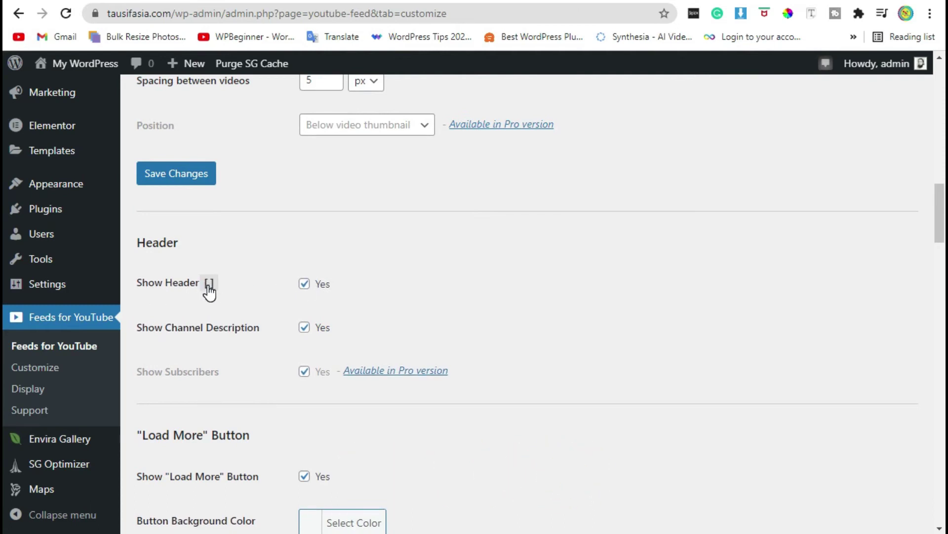
pyautogui.scroll(-2, 212, 287)
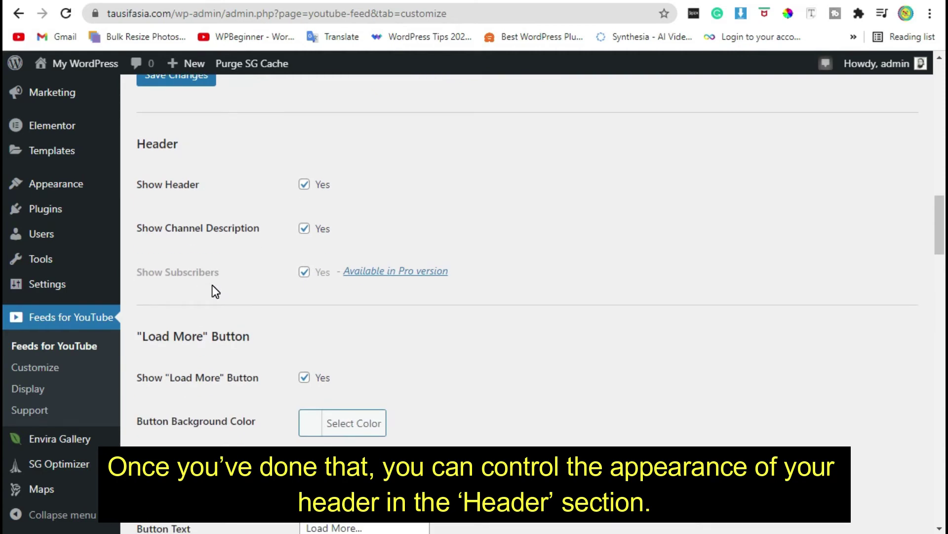
pyautogui.click(327, 188)
pyautogui.click(328, 187)
pyautogui.scroll(-8, 312, 307)
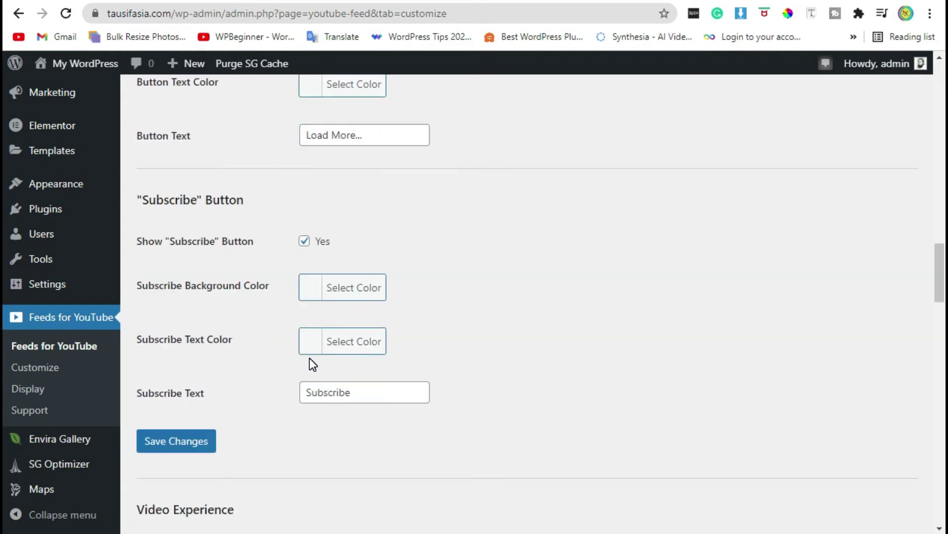
pyautogui.doubleClick(318, 241)
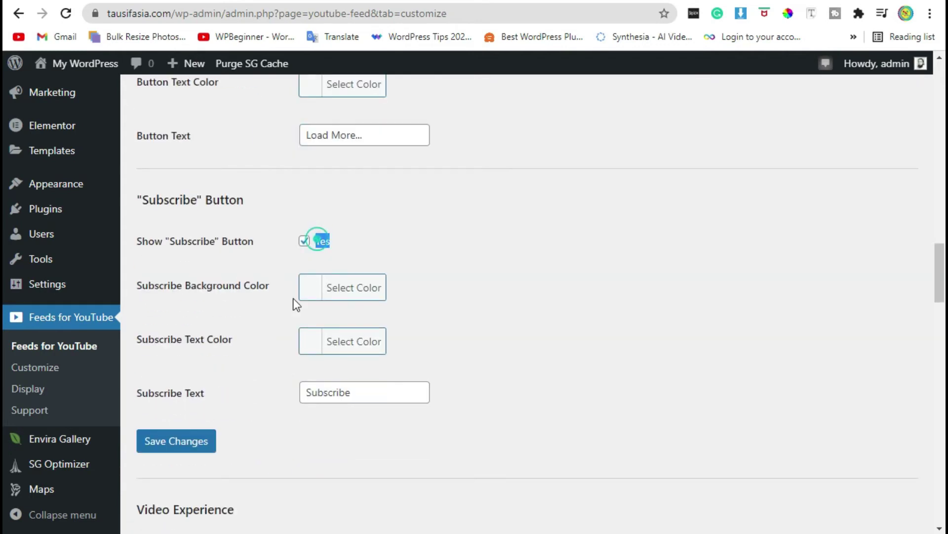
# Step: Save the changes made to the feed's customization settings
pyautogui.click(277, 410)
pyautogui.scroll(15, 269, 415)
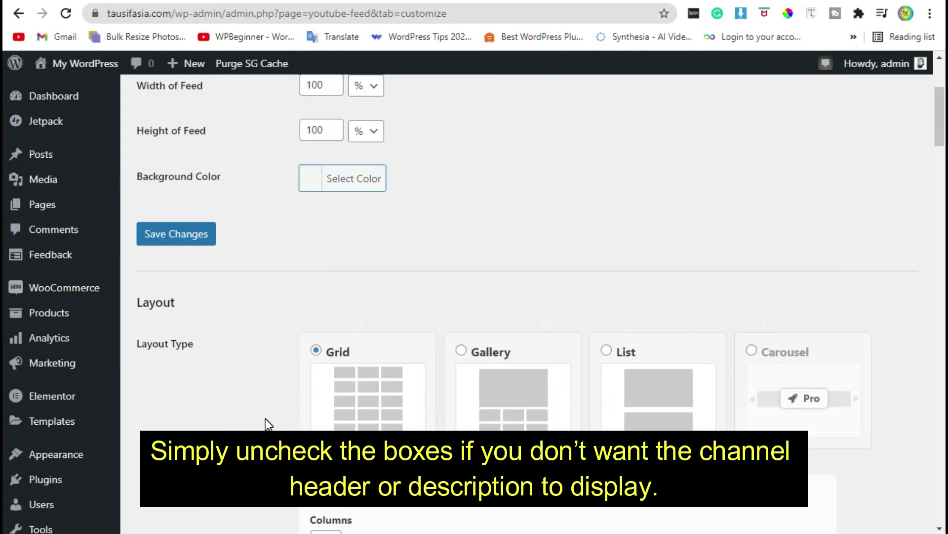
pyautogui.scroll(4, 265, 418)
pyautogui.click(180, 427)
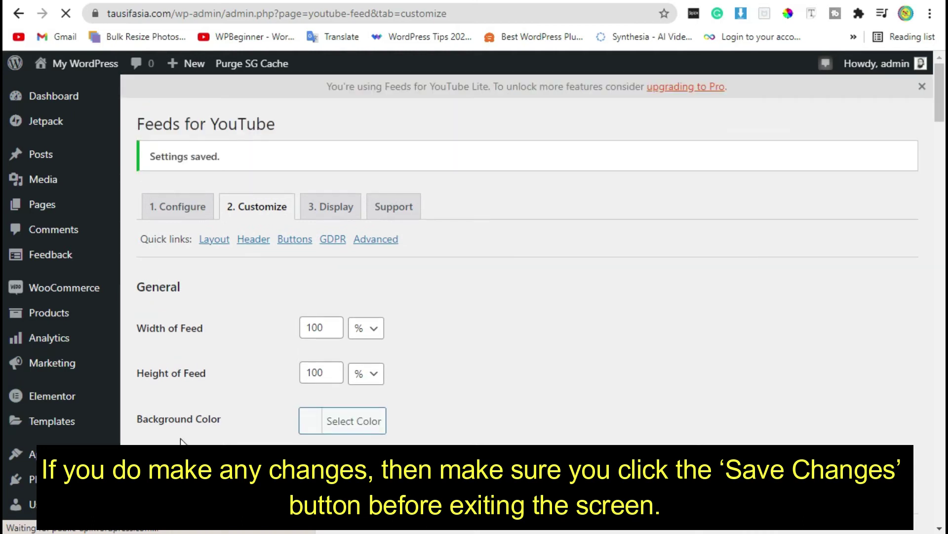
# Step: Open the site's widget management page and add a Feeds for YouTube block at the end of the Sidebar area
pyautogui.scroll(-2, 148, 178)
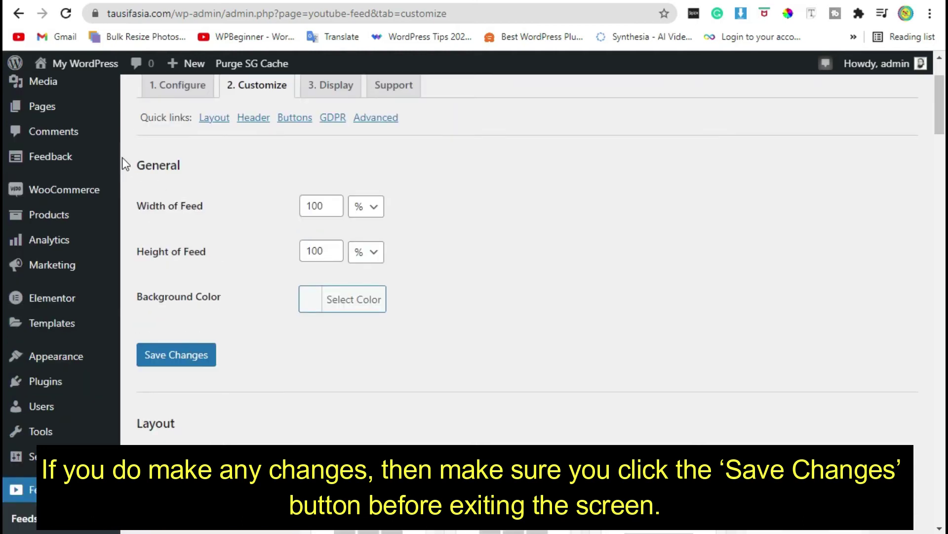
pyautogui.moveTo(74, 357)
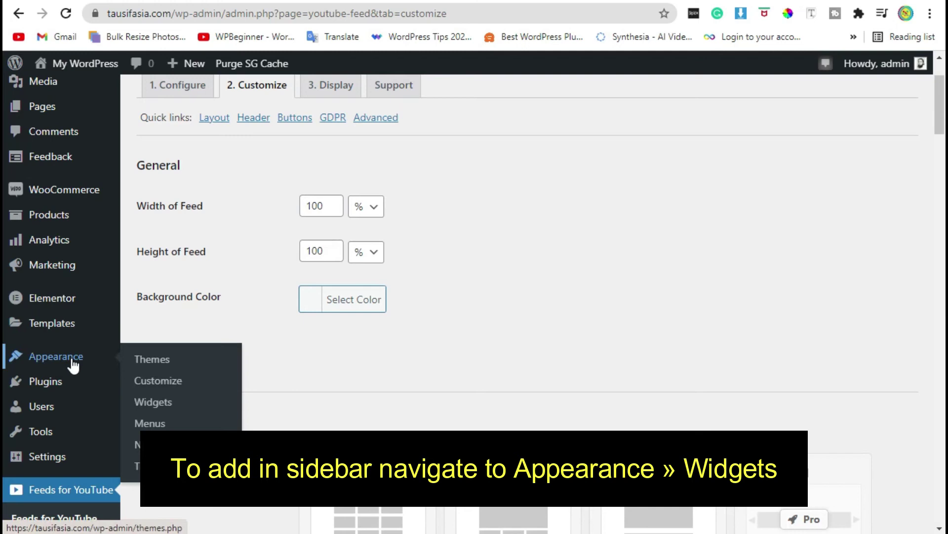
pyautogui.click(176, 408)
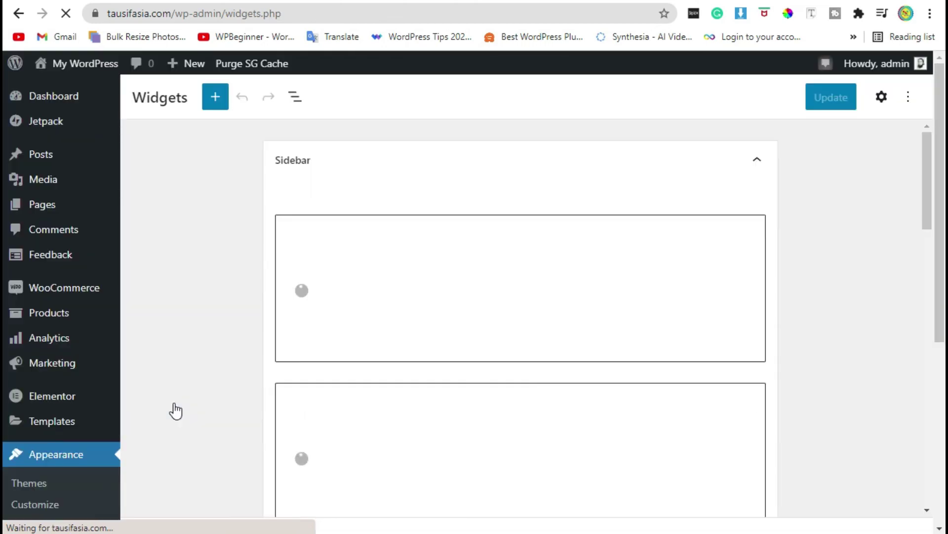
pyautogui.scroll(-2, 174, 401)
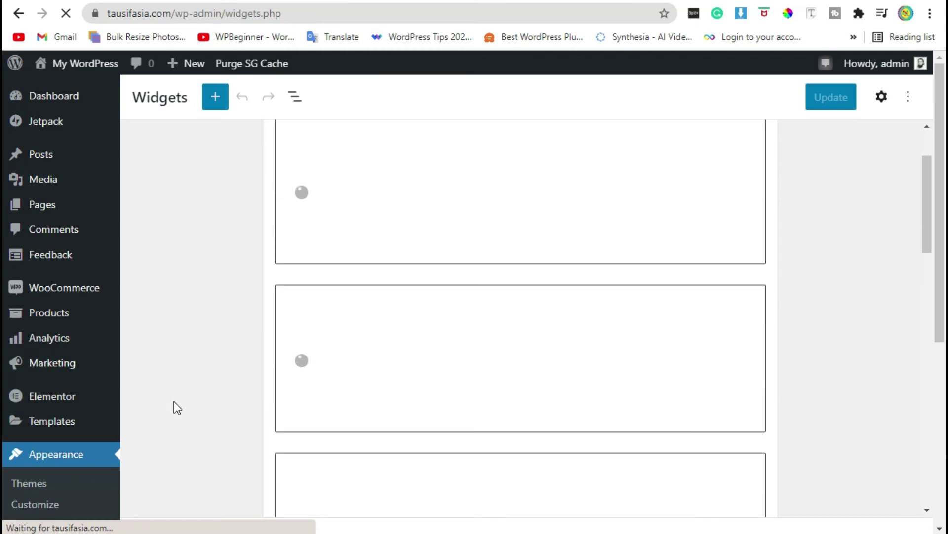
pyautogui.scroll(2, 174, 401)
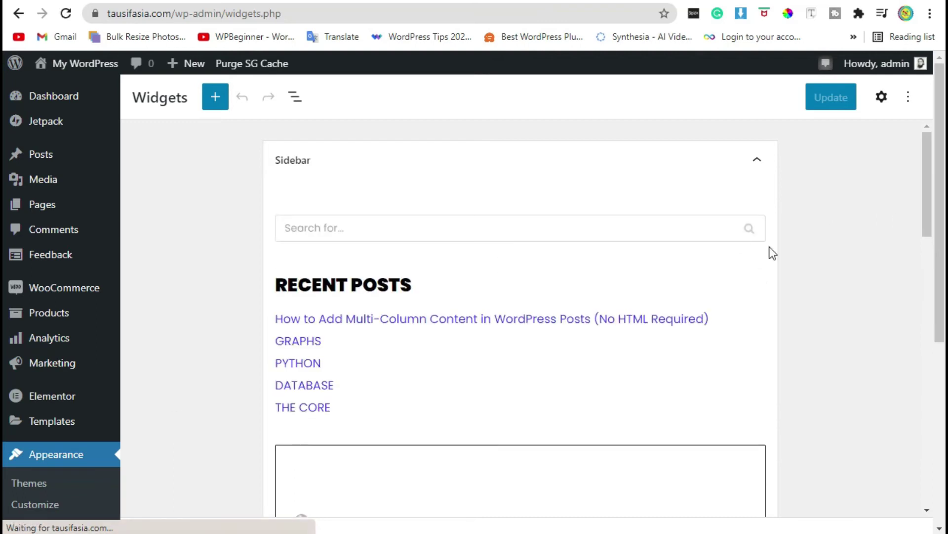
pyautogui.scroll(-15, 714, 297)
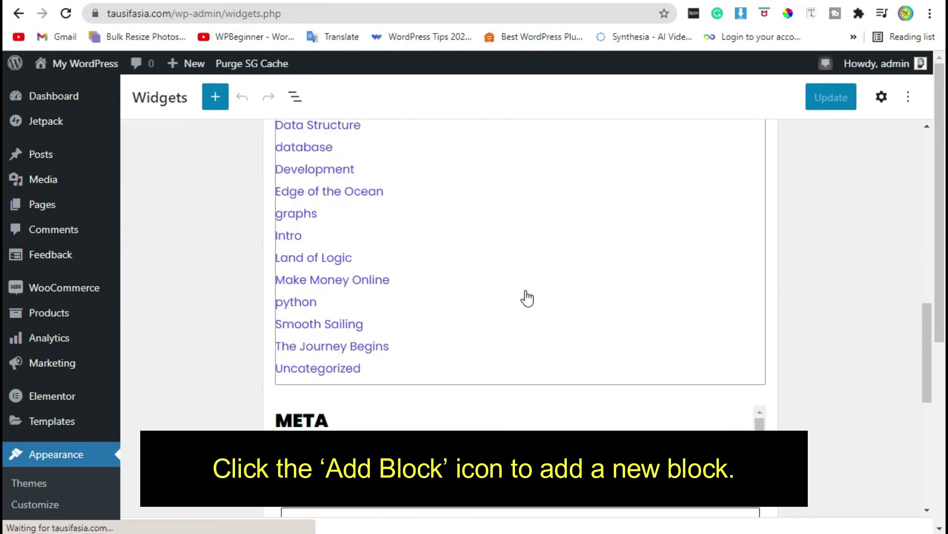
pyautogui.click(518, 370)
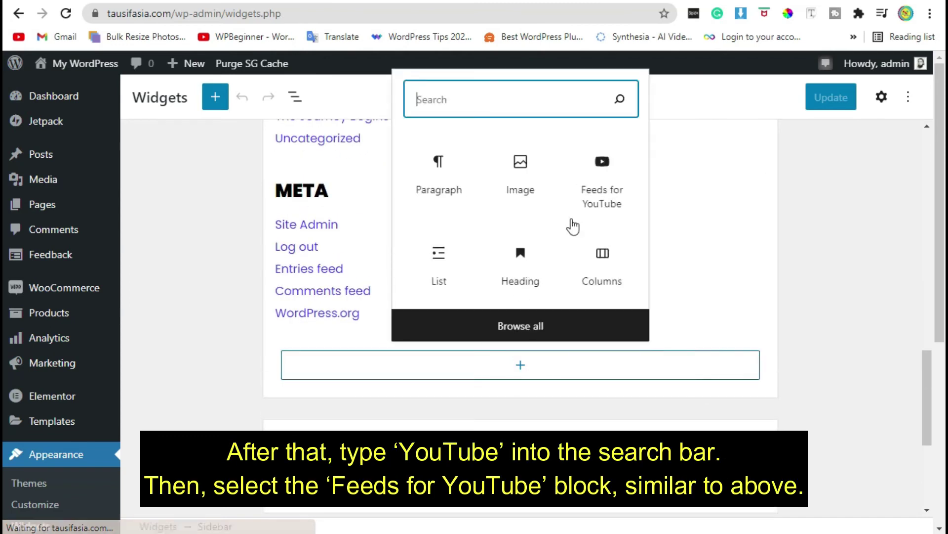
pyautogui.click(608, 184)
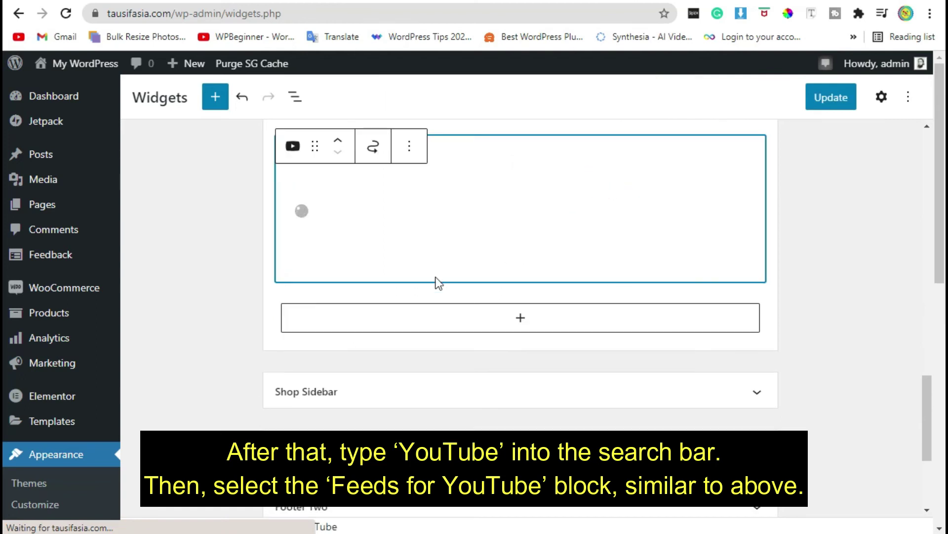
# Step: Move the Feeds for YouTube block up through the Sidebar widgets to directly below the search box
pyautogui.click(338, 200)
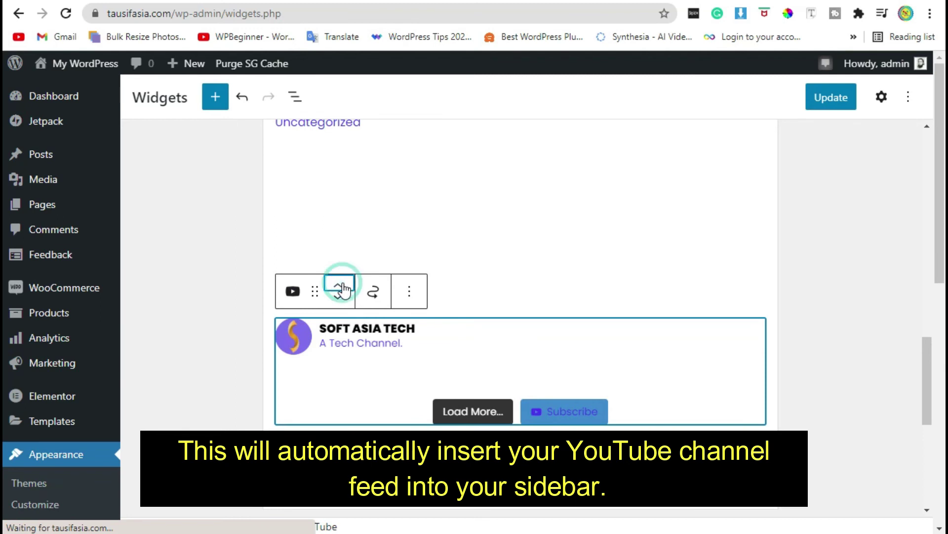
pyautogui.click(339, 287)
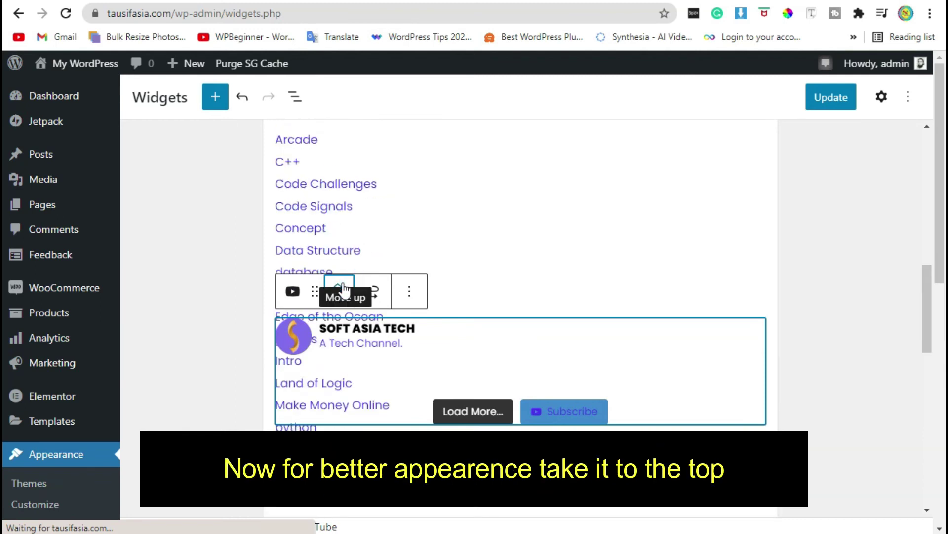
pyautogui.click(339, 287)
pyautogui.click(343, 288)
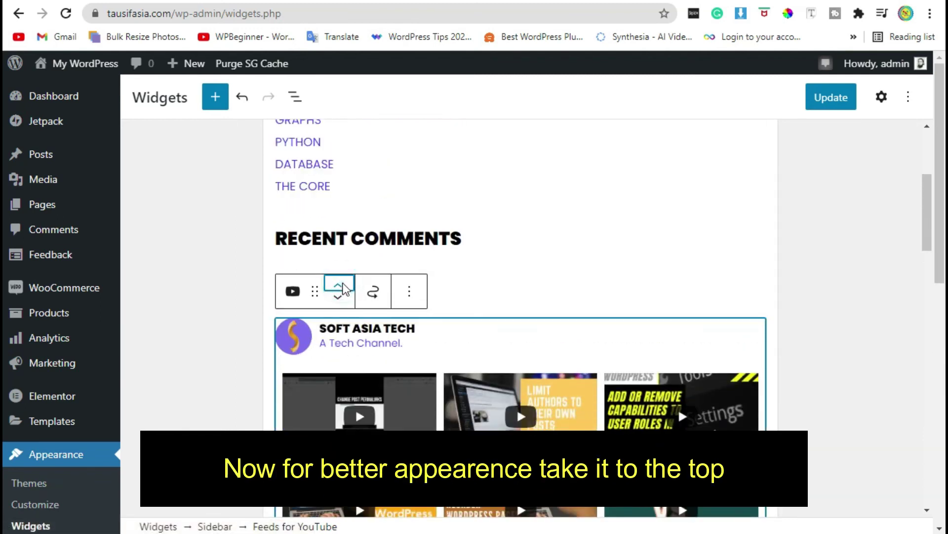
pyautogui.click(344, 288)
pyautogui.click(343, 288)
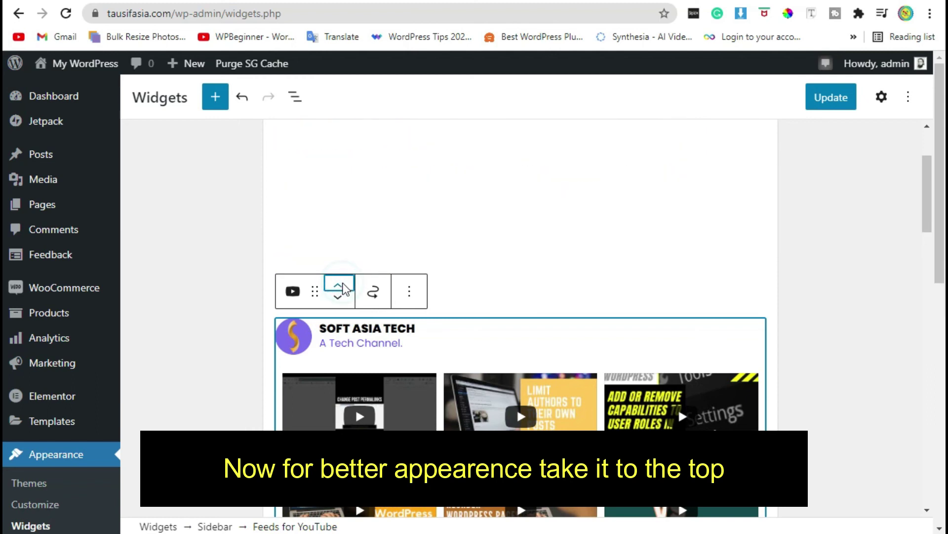
pyautogui.scroll(-2, 817, 272)
pyautogui.scroll(2, 817, 271)
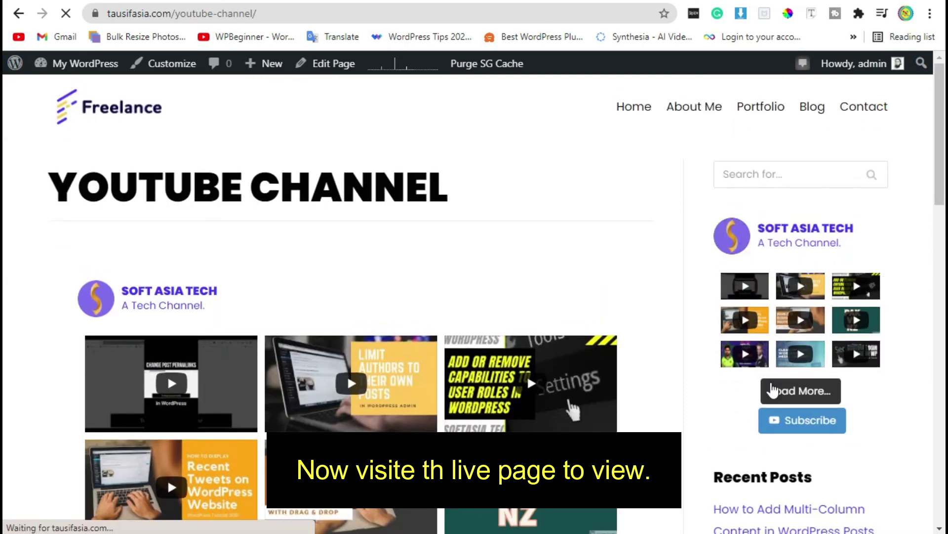
# Step: Examine the live YouTube Channel page with the video feed in its content and sidebar
pyautogui.scroll(-15, 757, 365)
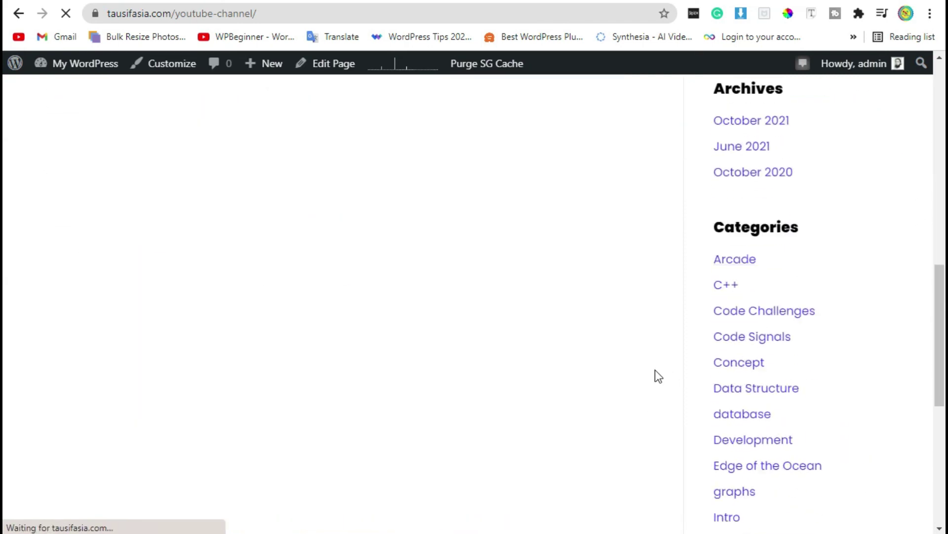